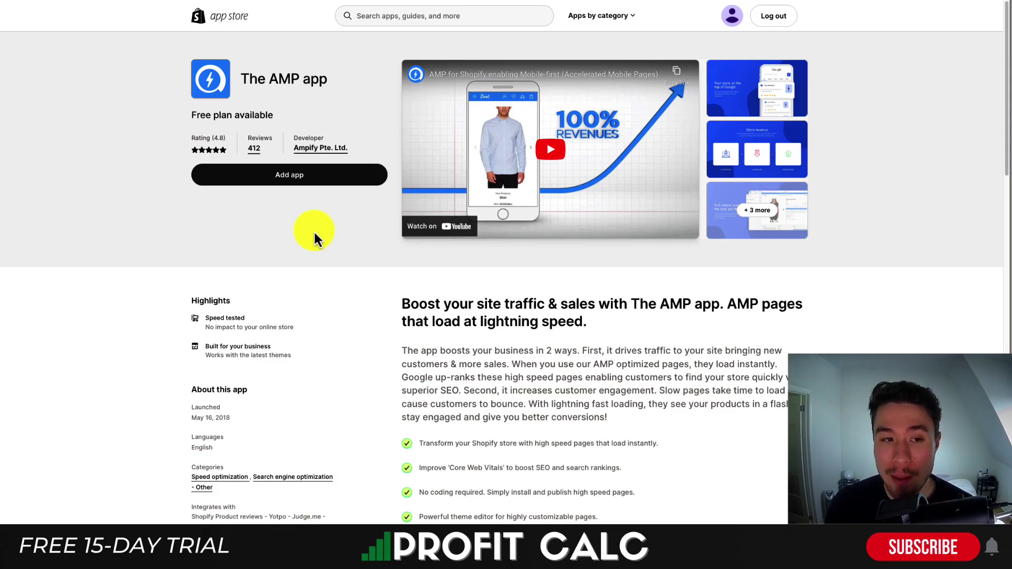
- Scroll to The AMP app's description and highlight the customer-engagement sentence while reading
scroll(424, 206, "down", 2)
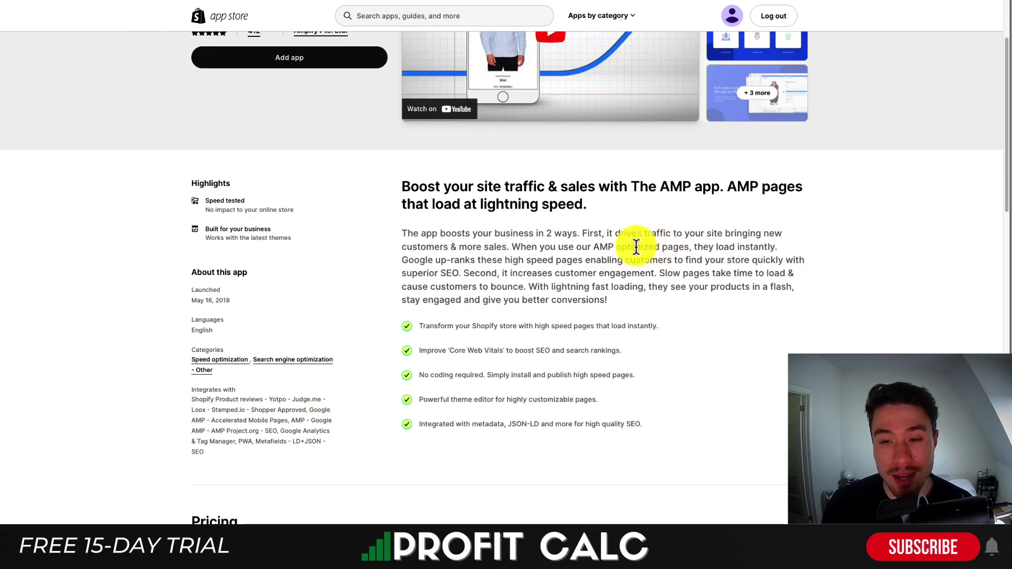
left_click_drag(572, 256, 545, 274)
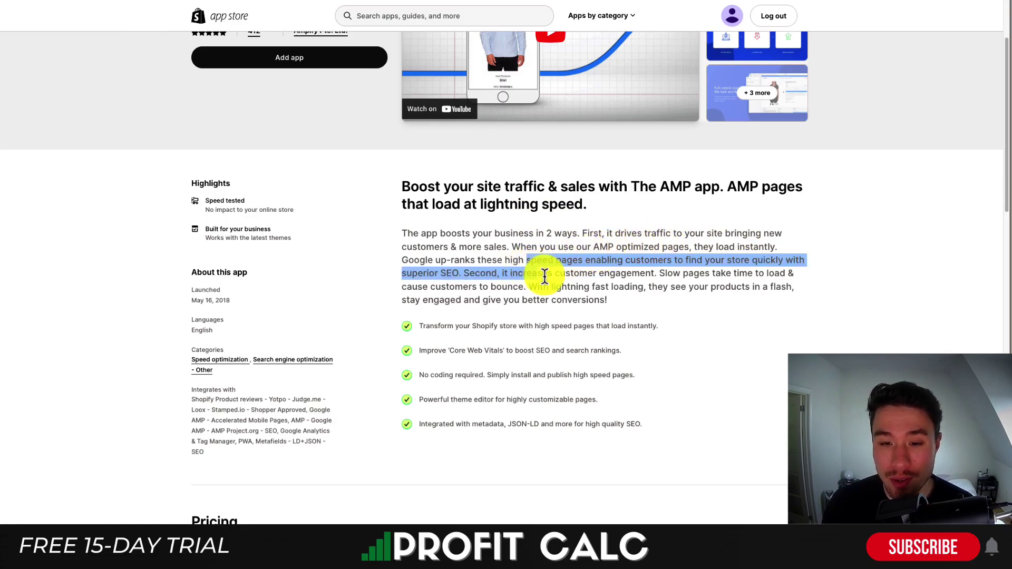
left_click(492, 280)
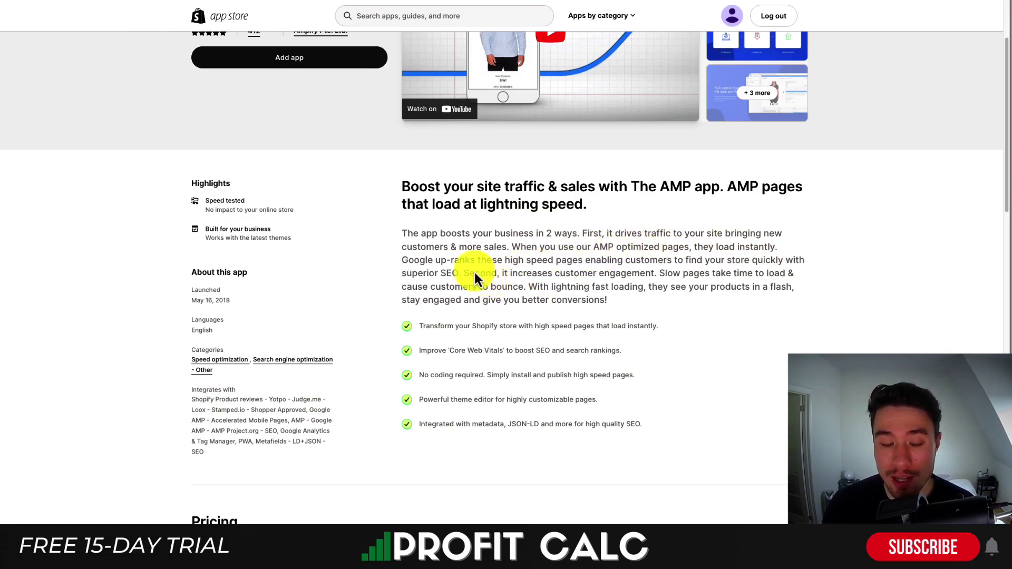
left_click_drag(502, 273, 717, 273)
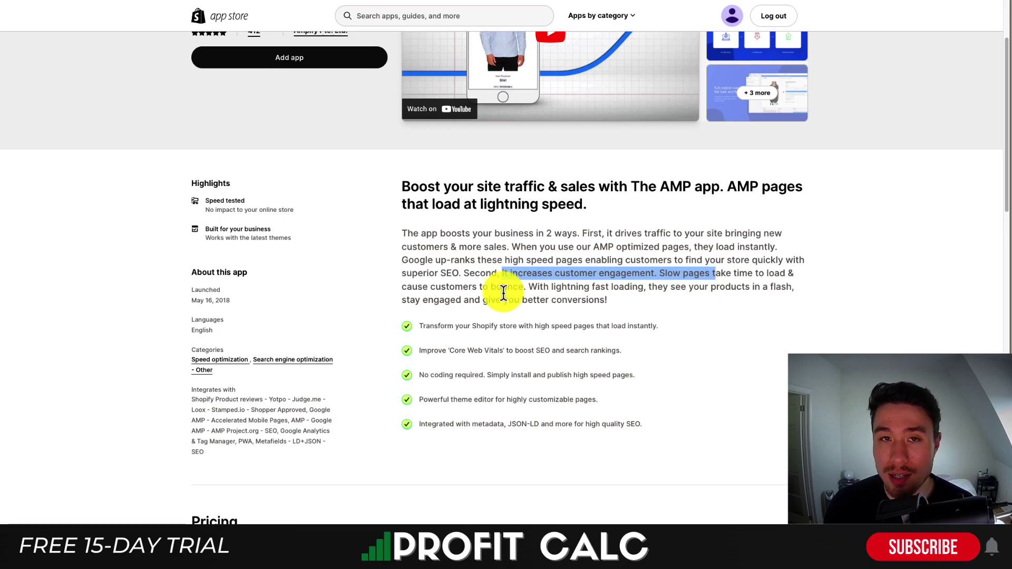
- Play The AMP app promo video and skip it ahead to about 0:47
scroll(504, 293, "up", 2)
left_click(533, 219)
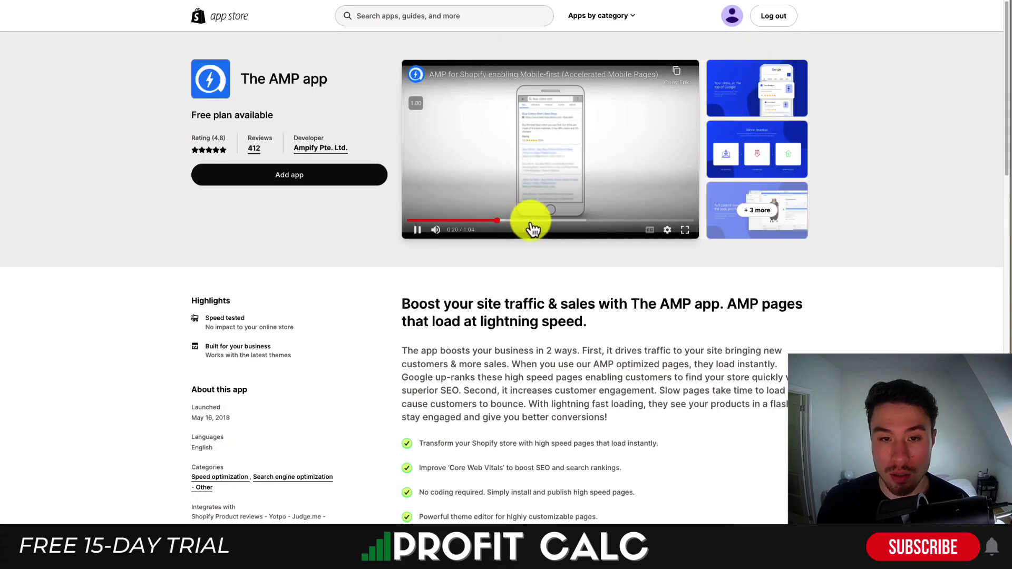
left_click(583, 220)
left_click(621, 221)
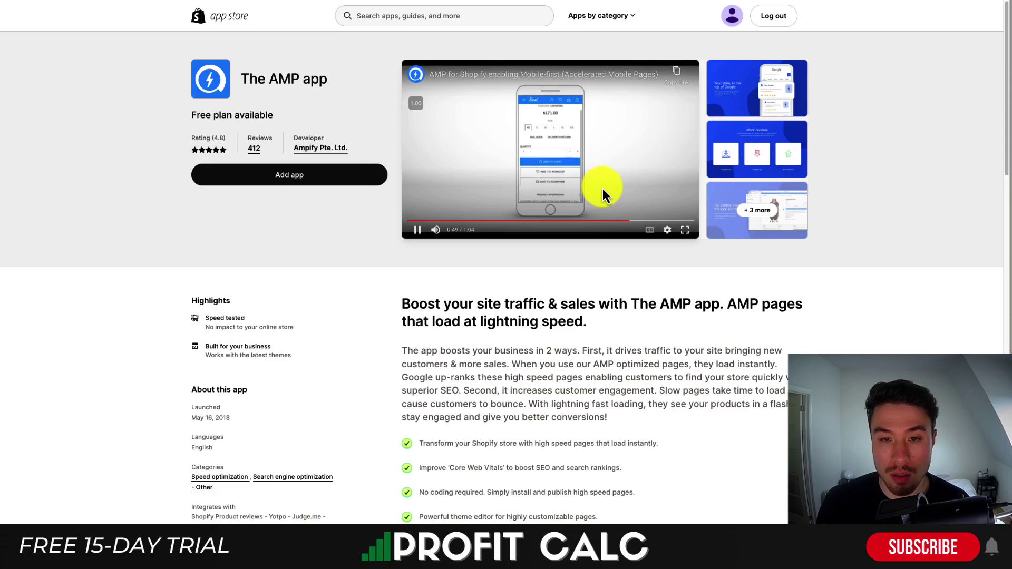
scroll(603, 189, "down", 5)
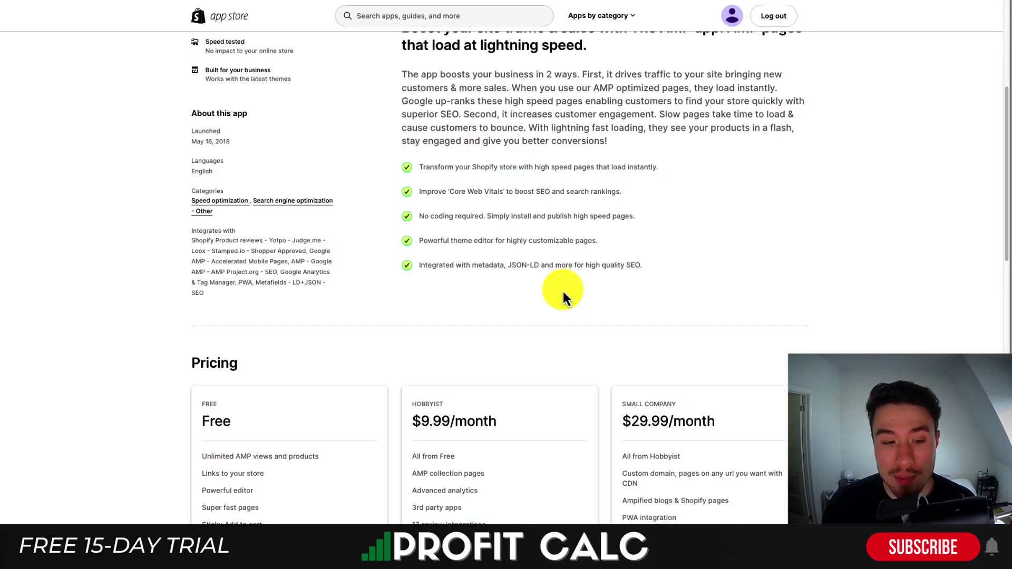
scroll(563, 292, "up", 4)
scroll(523, 290, "down", 7)
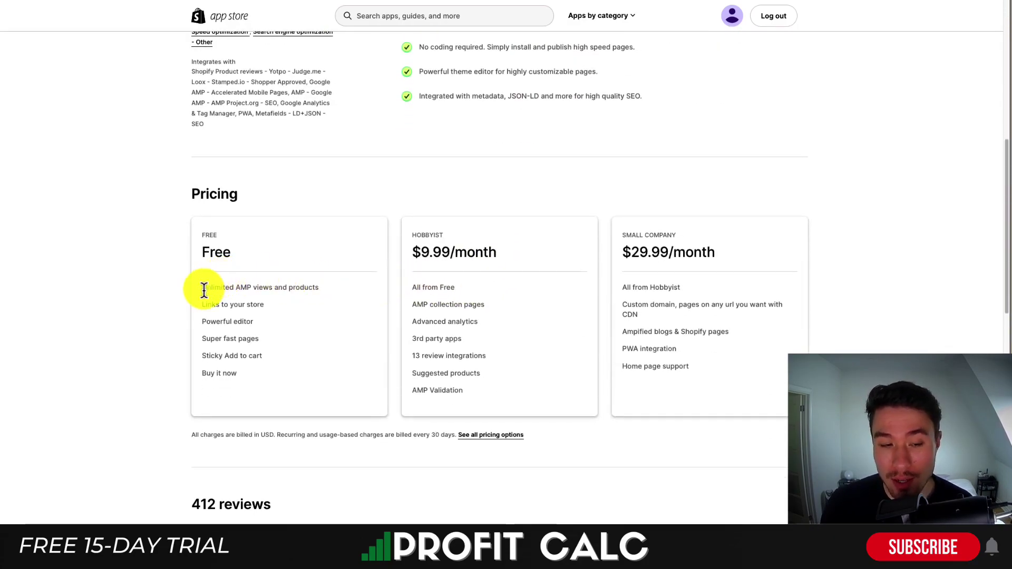
left_click_drag(204, 290, 319, 290)
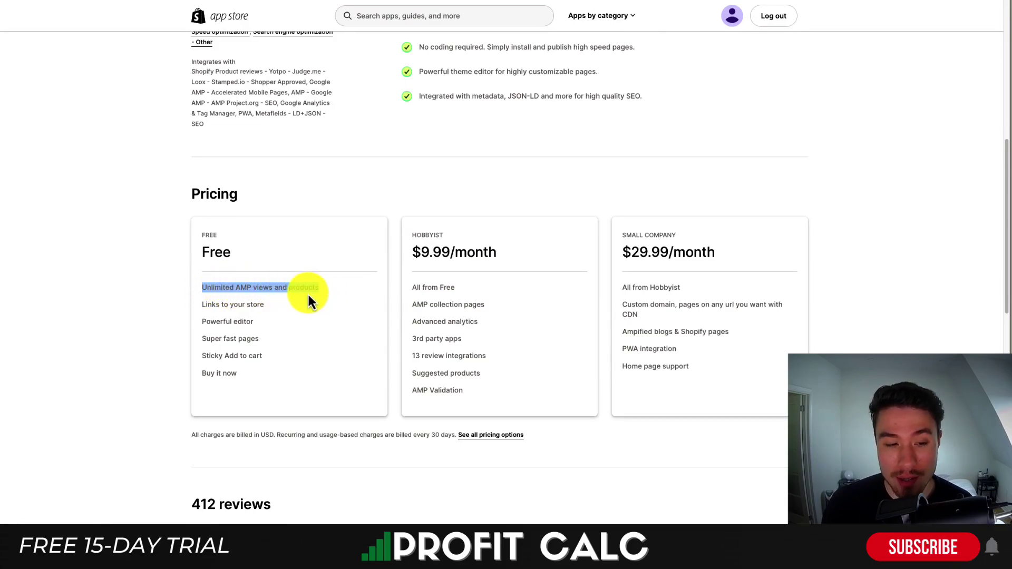
left_click(308, 298)
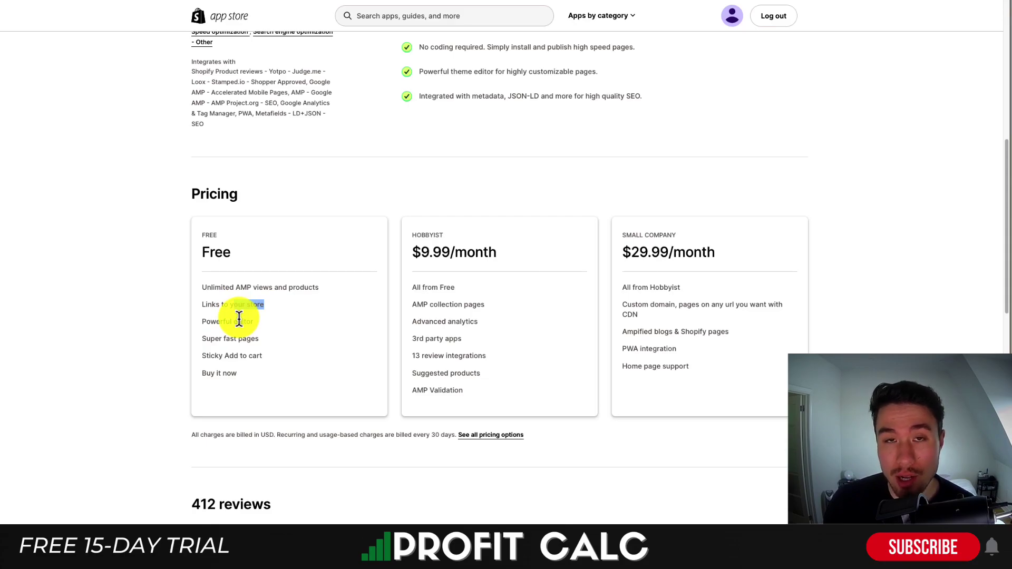
left_click_drag(224, 339, 236, 374)
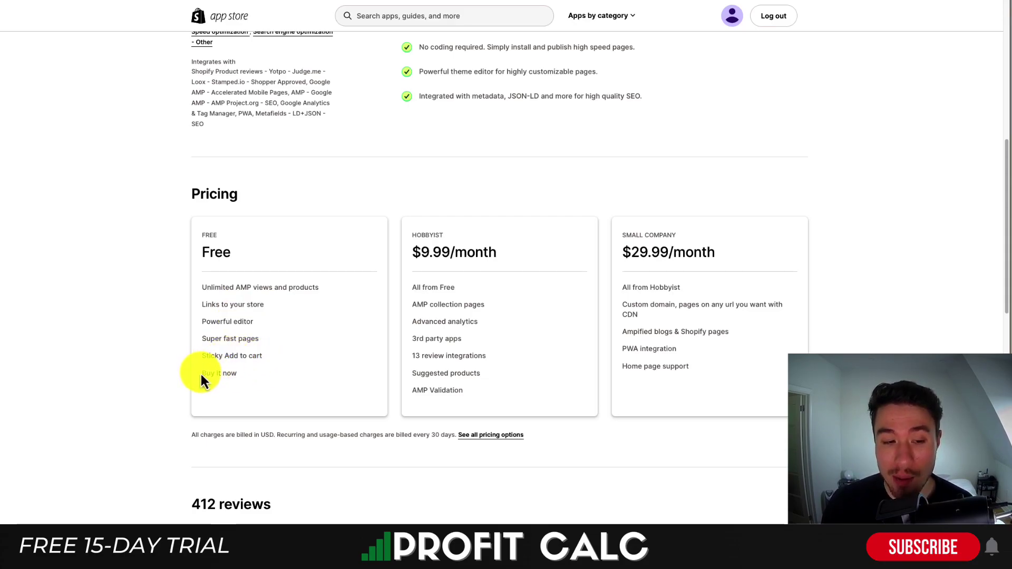
left_click_drag(201, 374, 240, 374)
left_click(492, 313)
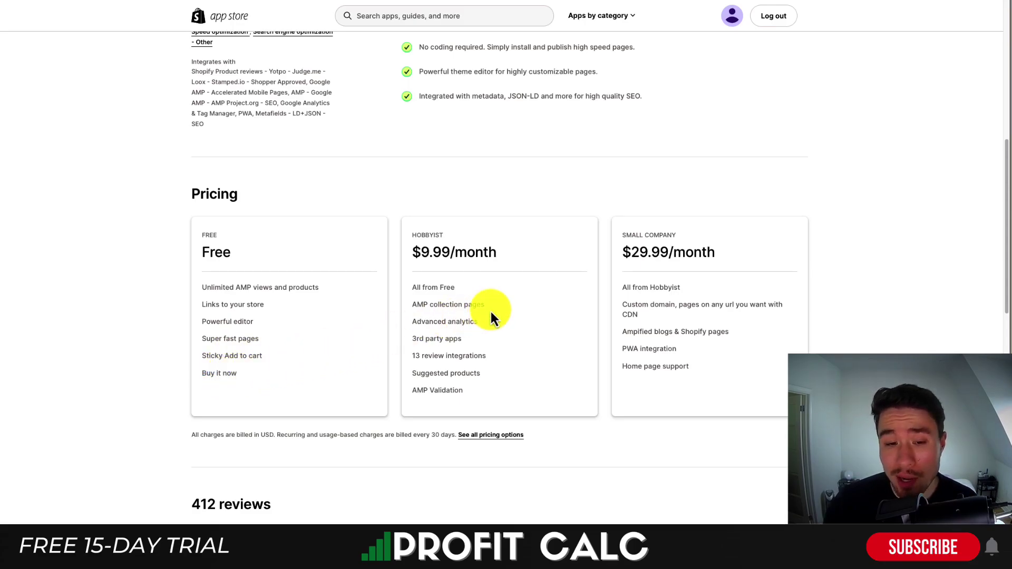
left_click_drag(473, 311, 479, 395)
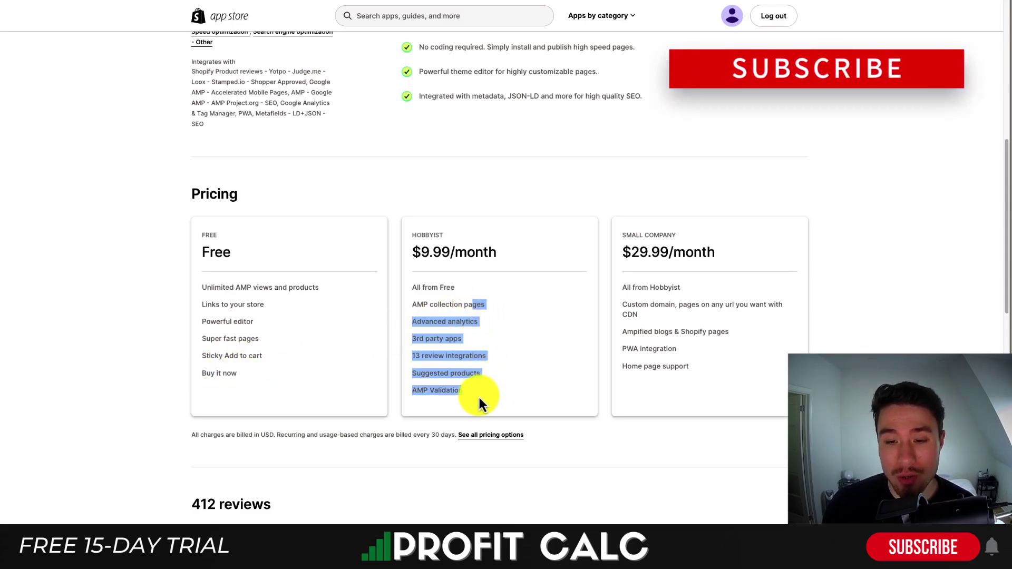
left_click(653, 333)
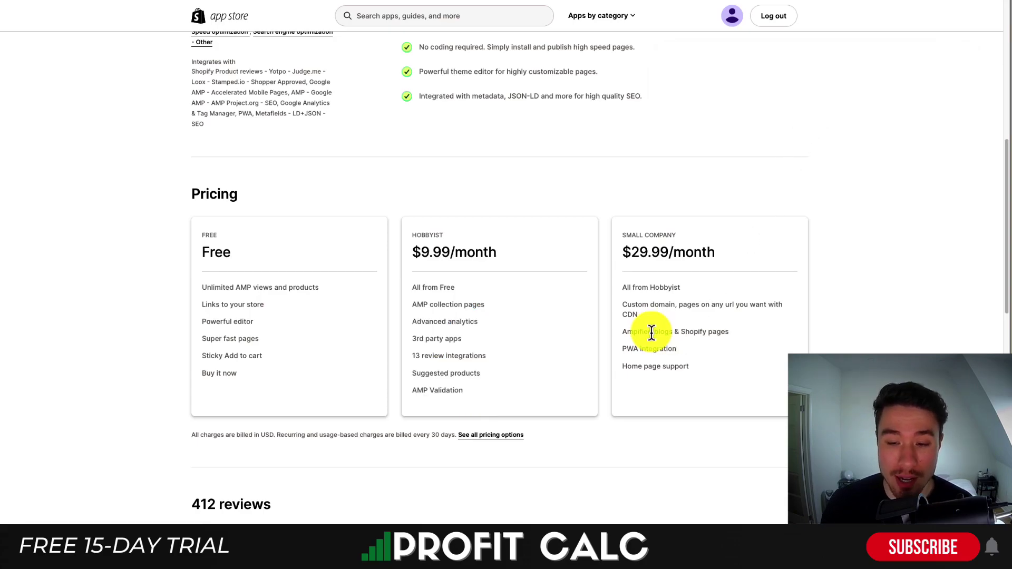
scroll(652, 332, "up", 8)
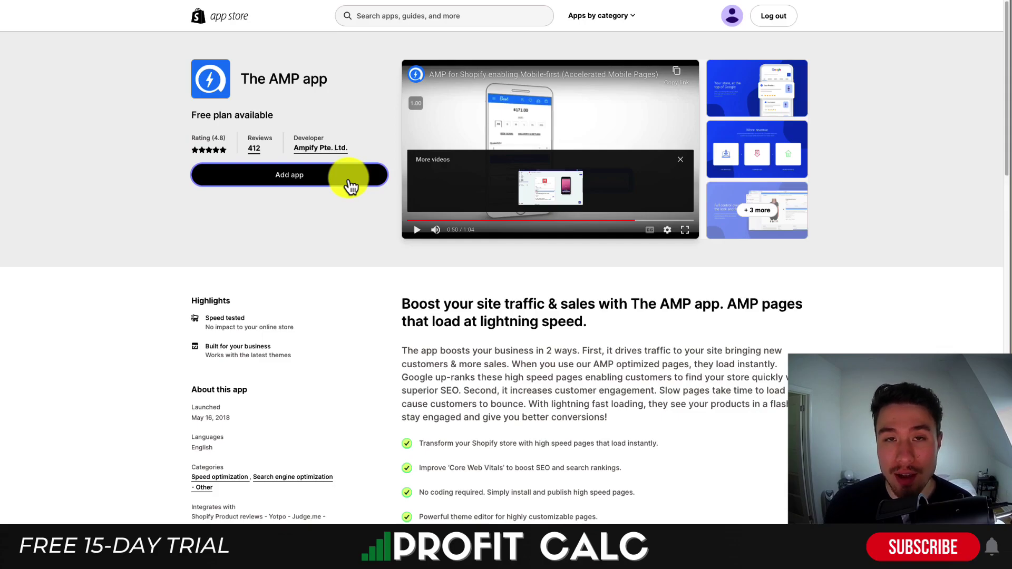
- Add The AMP app to the store, approve the install, and start the AmpifyMe onboarding
left_click(349, 181)
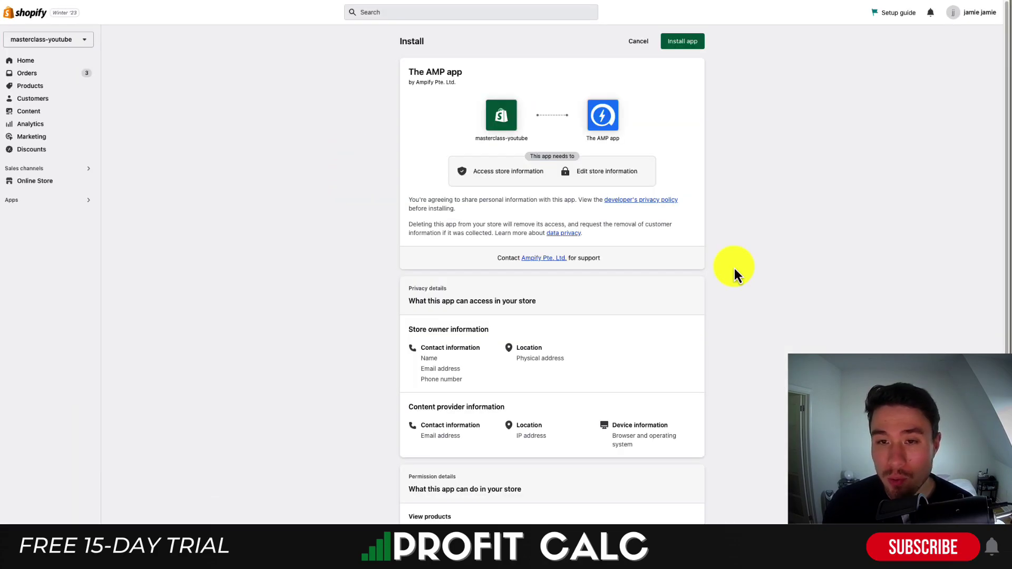
left_click(691, 38)
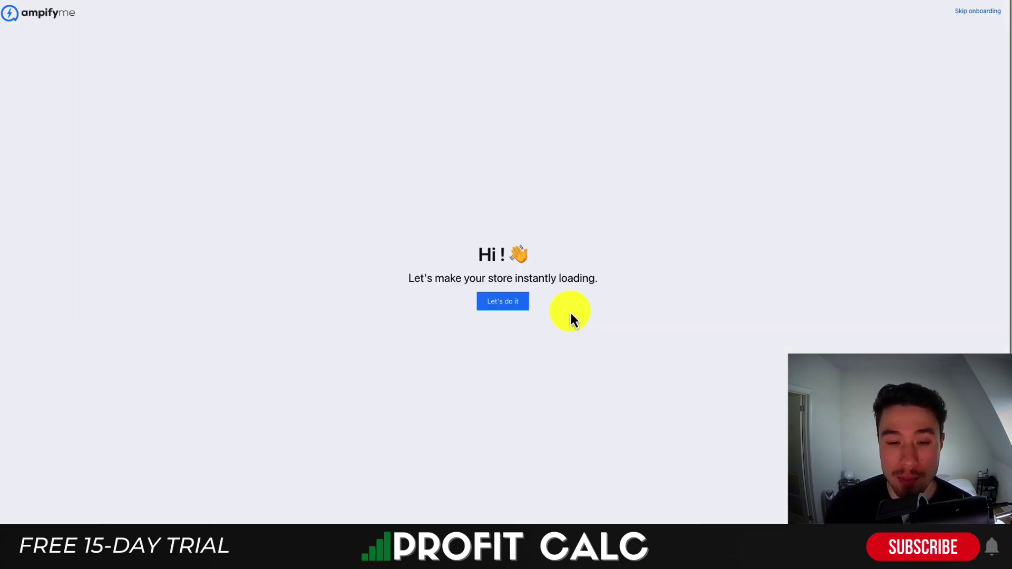
left_click(506, 302)
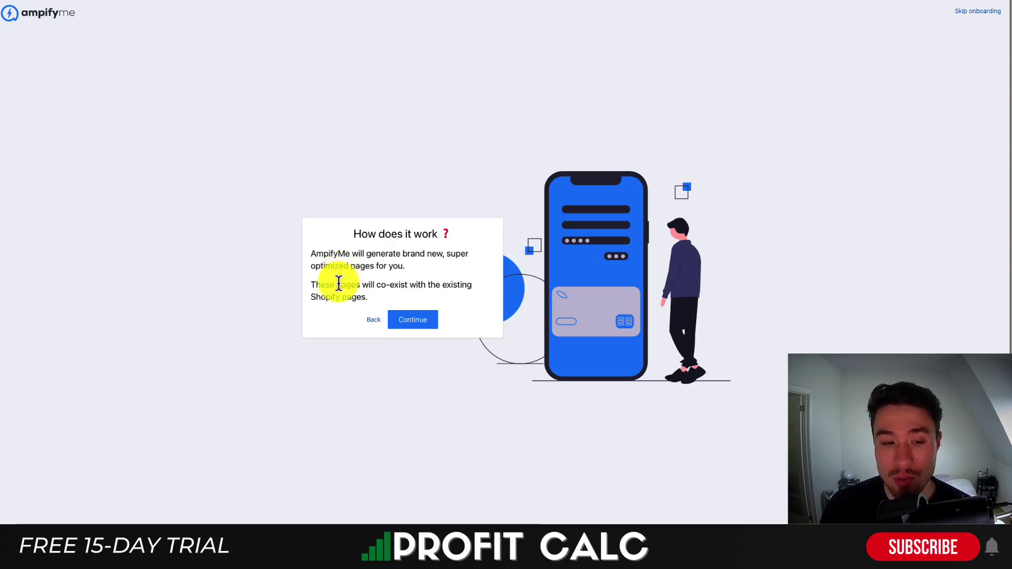
- Step through the Better Search Rank and Cheaper Ads cards to customizing the AMP pages
left_click(412, 320)
left_click_drag(378, 262, 383, 294)
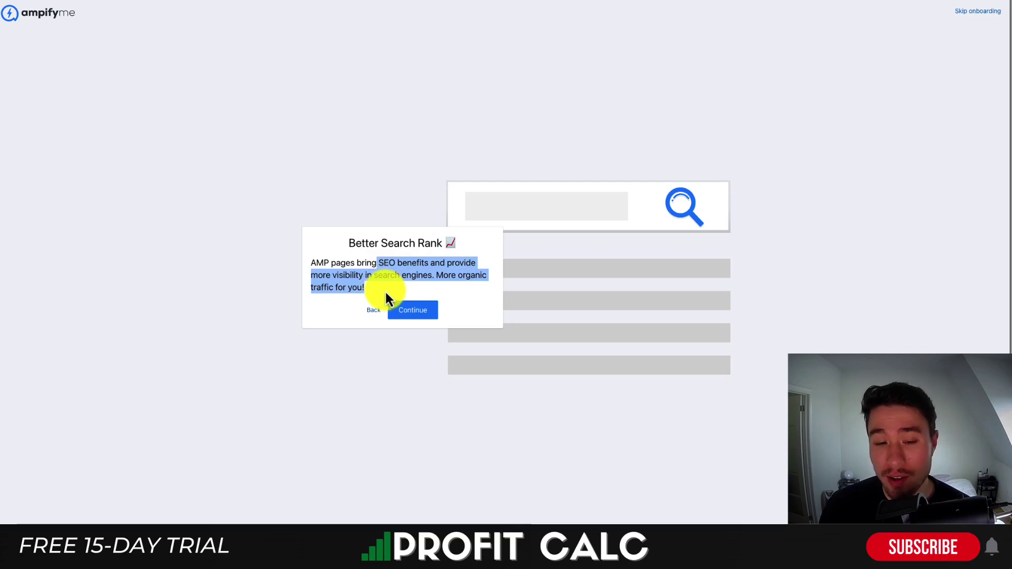
left_click(403, 319)
left_click(402, 312)
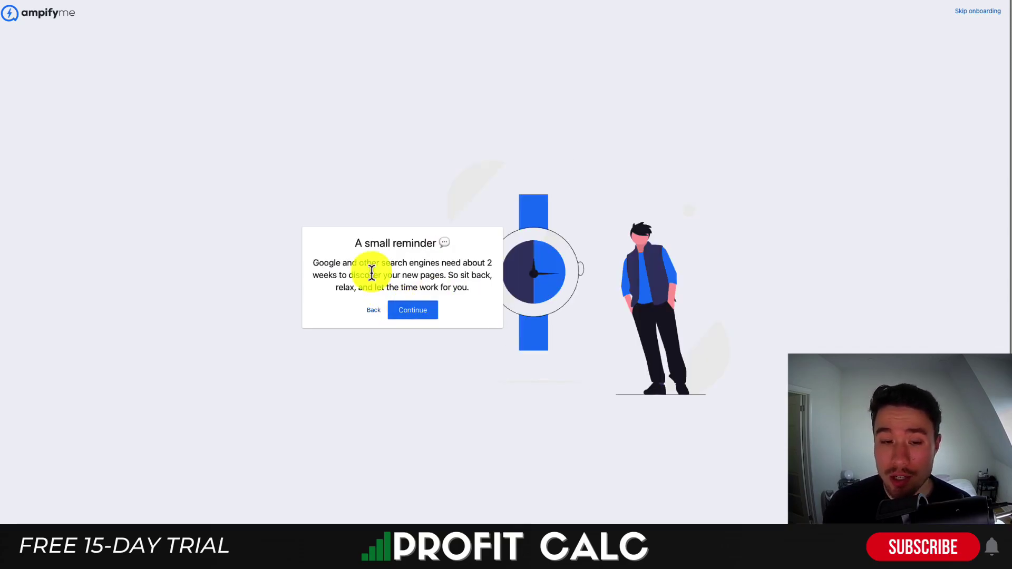
left_click_drag(372, 273, 403, 285)
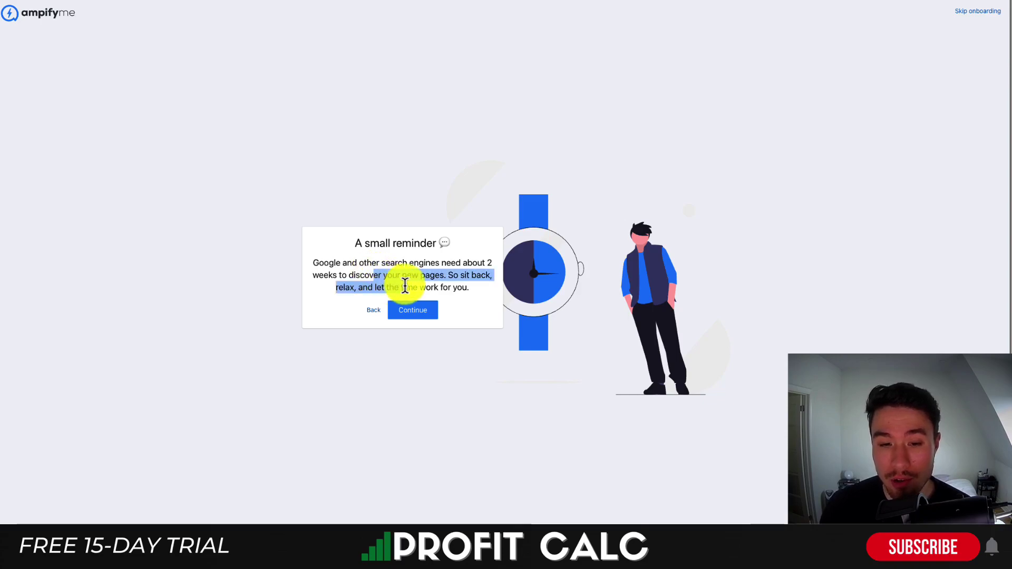
left_click(413, 318)
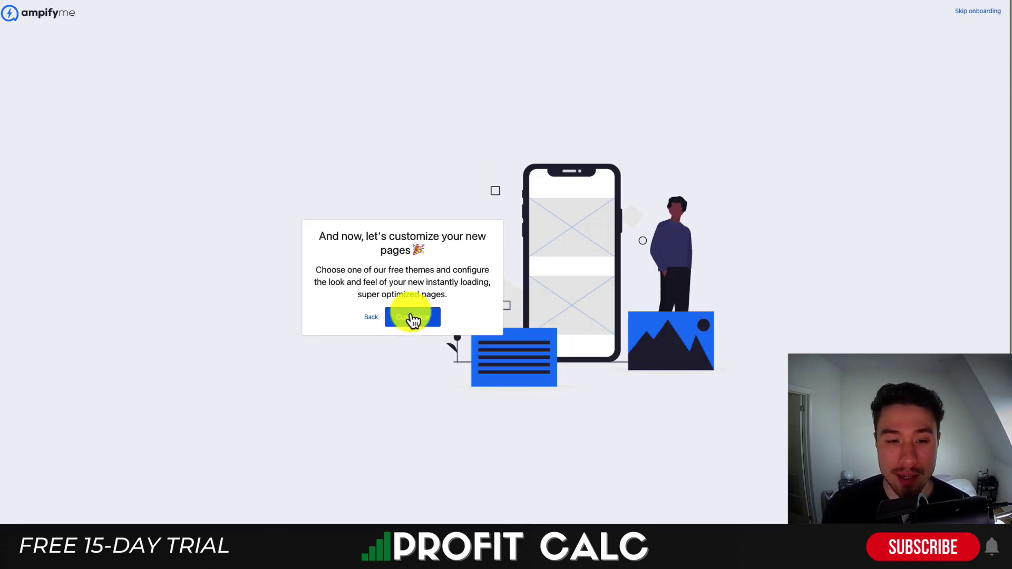
left_click(437, 324)
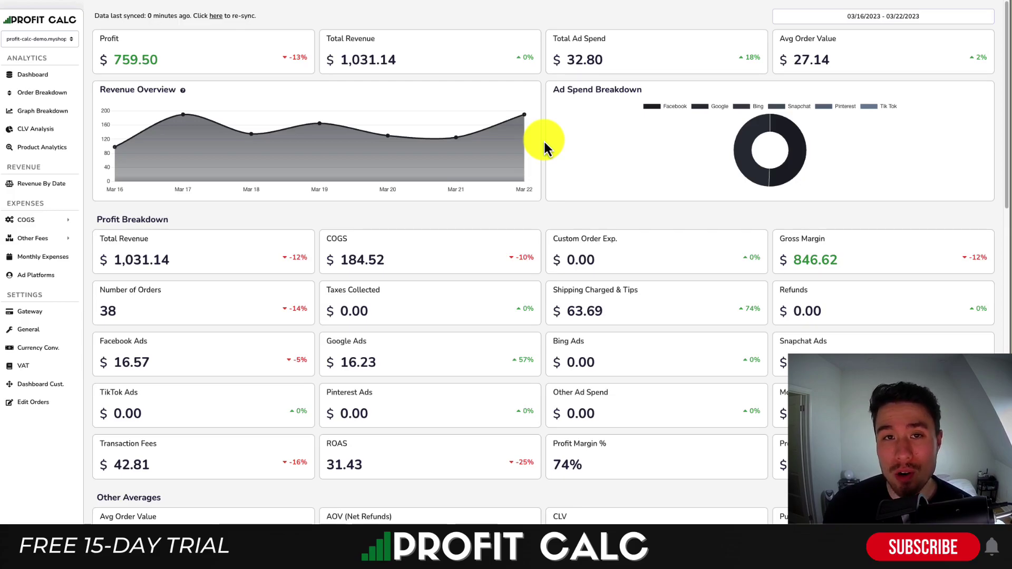
- Set the Profit Calc dashboard range to Last 30 Days (02/21/2023 – 03/22/2023) and scroll through it
left_click(900, 16)
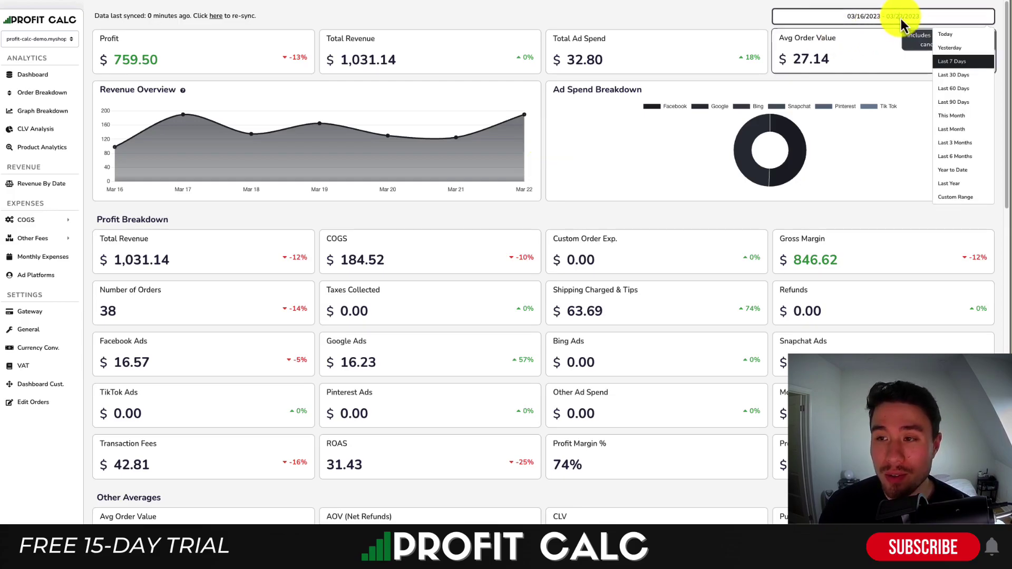
left_click(950, 62)
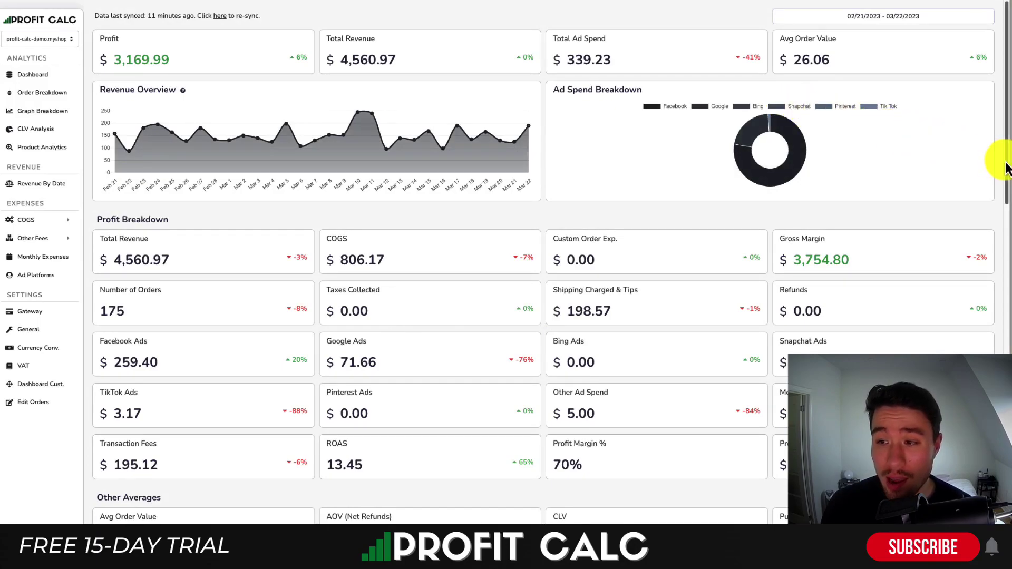
left_click_drag(997, 163, 999, 213)
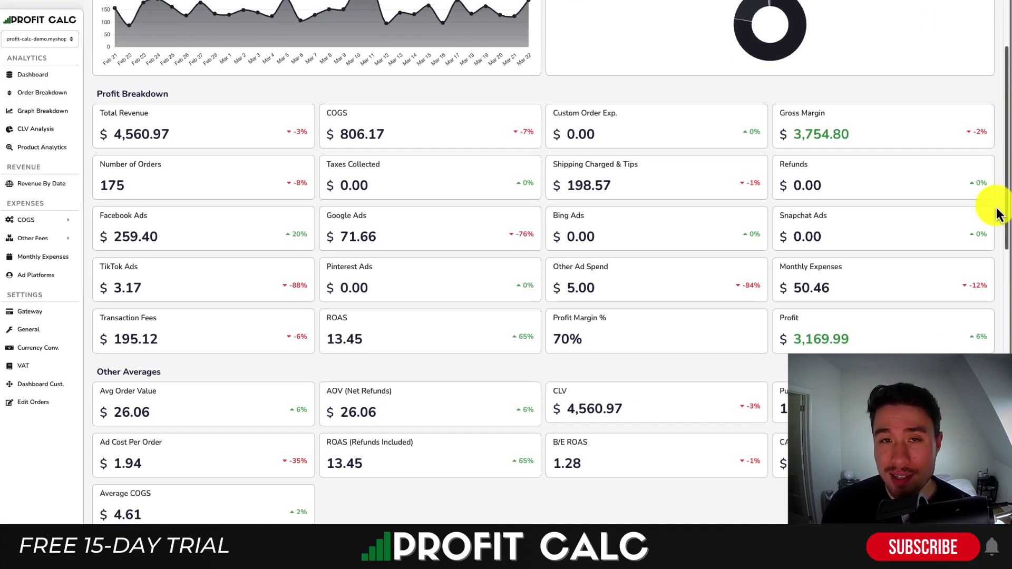
scroll(994, 207, "down", 1)
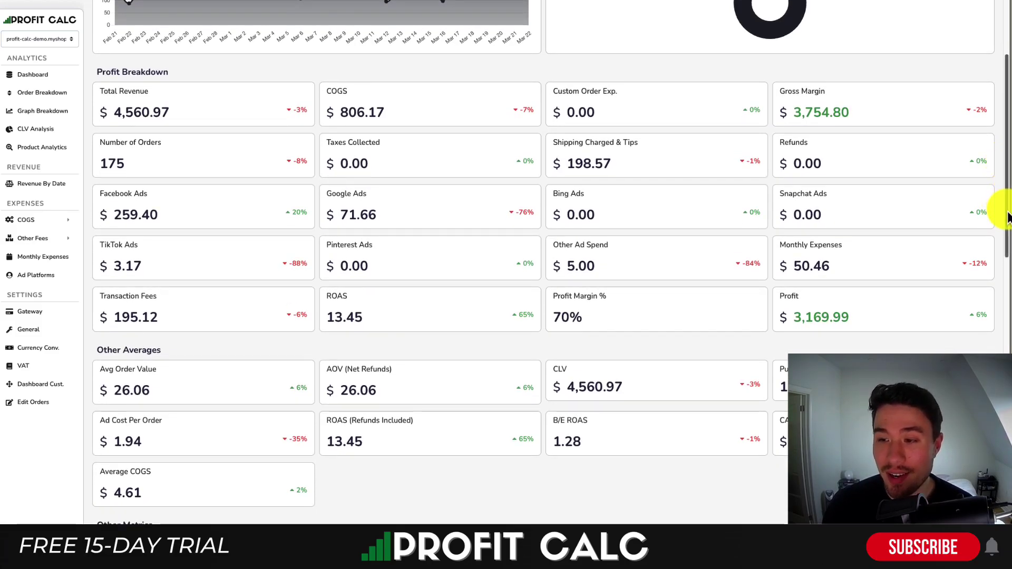
left_click_drag(996, 208, 594, 156)
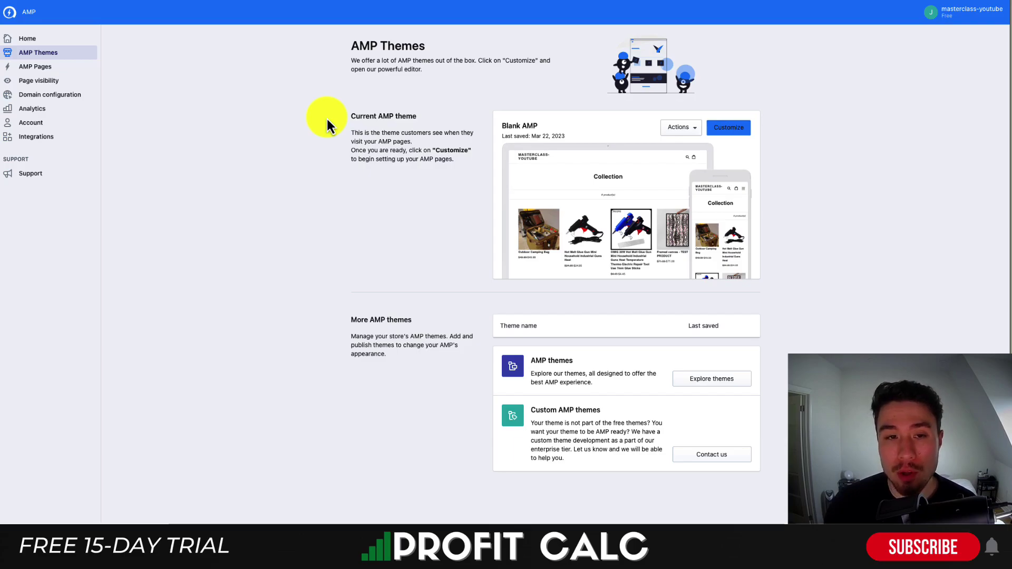
- Check the Blank AMP theme's Actions list, then open Blank AMP with Customize
left_click_drag(352, 46, 426, 47)
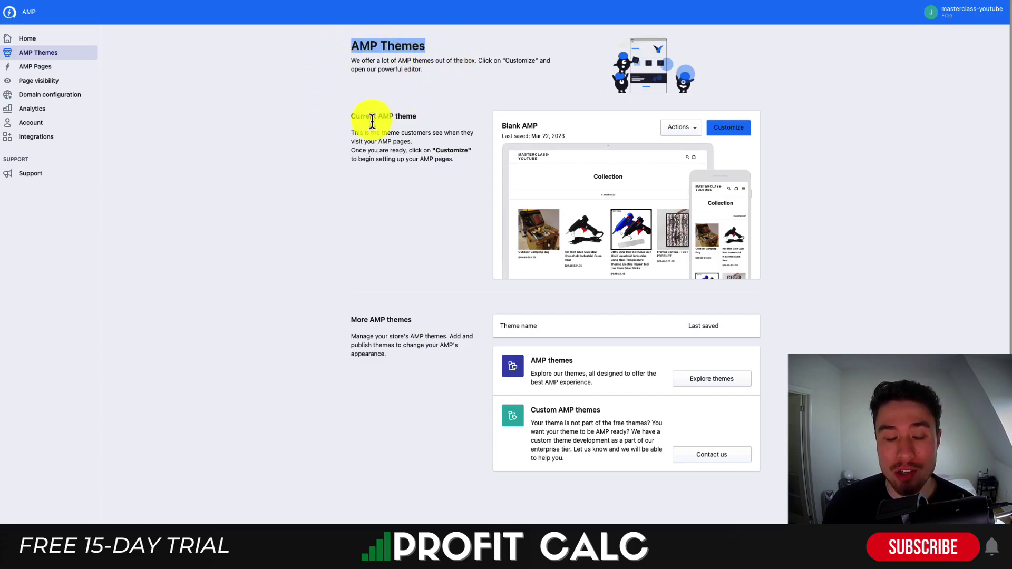
left_click(681, 127)
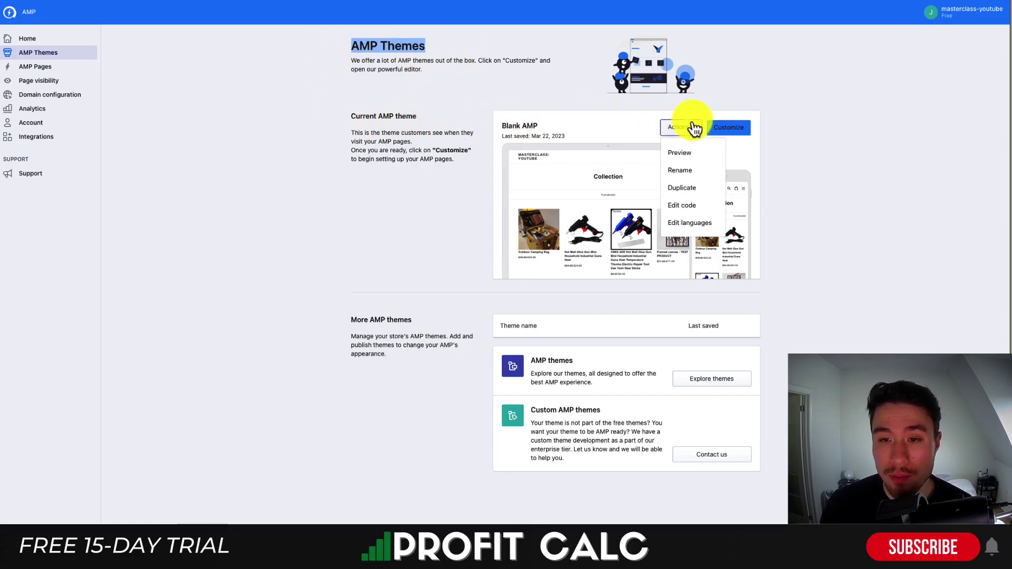
left_click(770, 172)
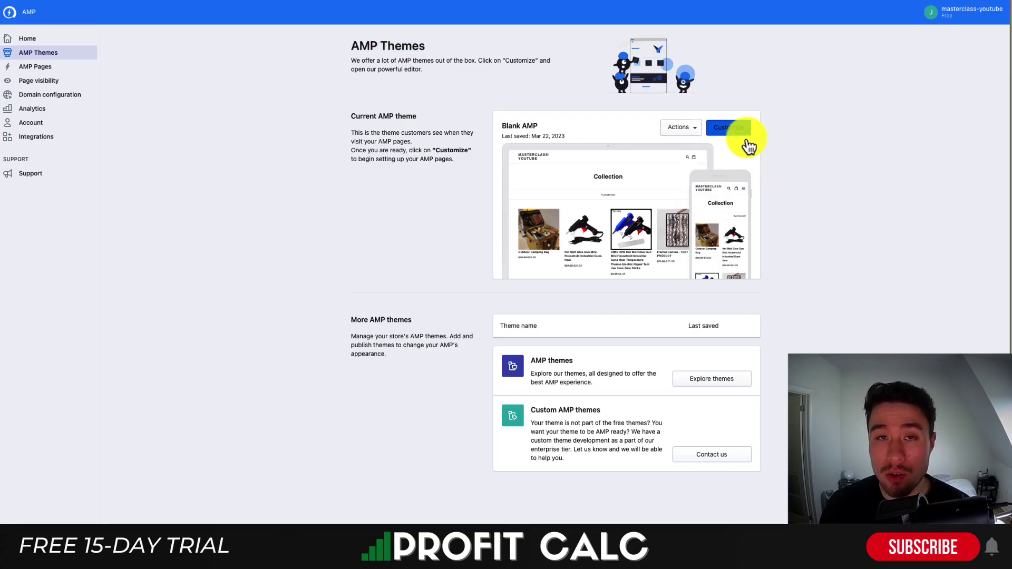
right_click(695, 376)
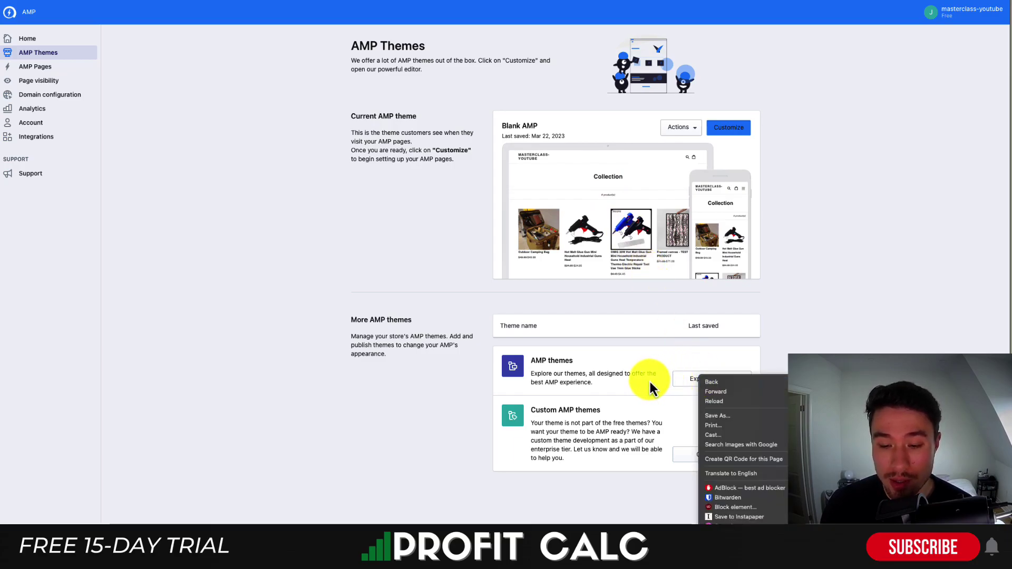
left_click(650, 381)
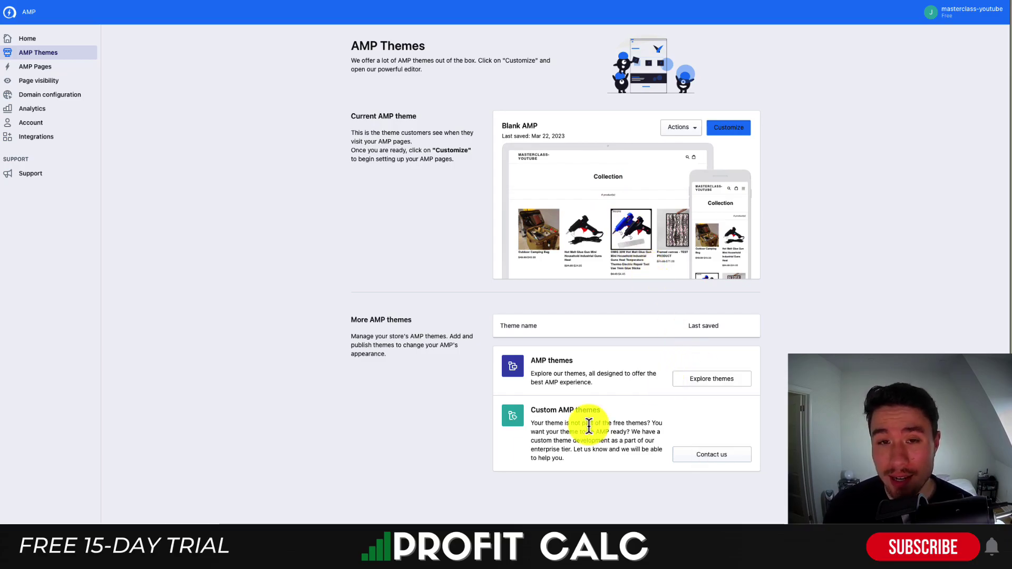
left_click(726, 131)
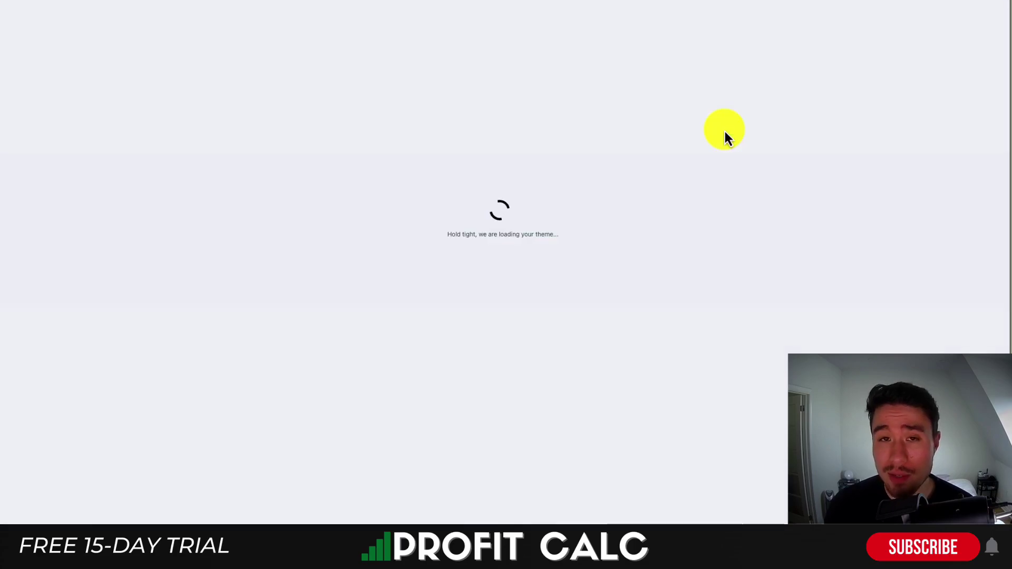
- Switch the theme preview to desktop width and open the Product pages section settings
left_click(569, 16)
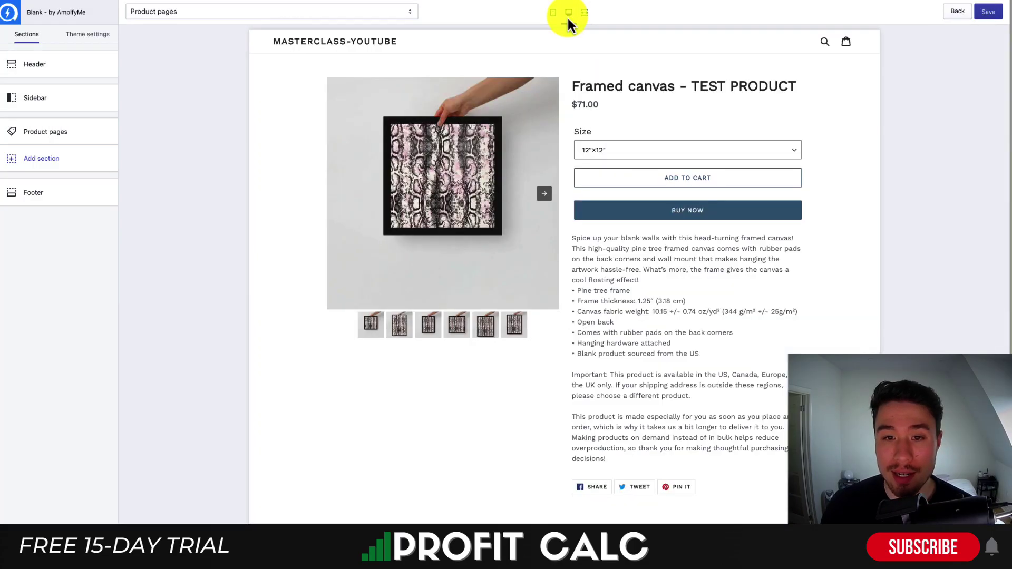
left_click(74, 35)
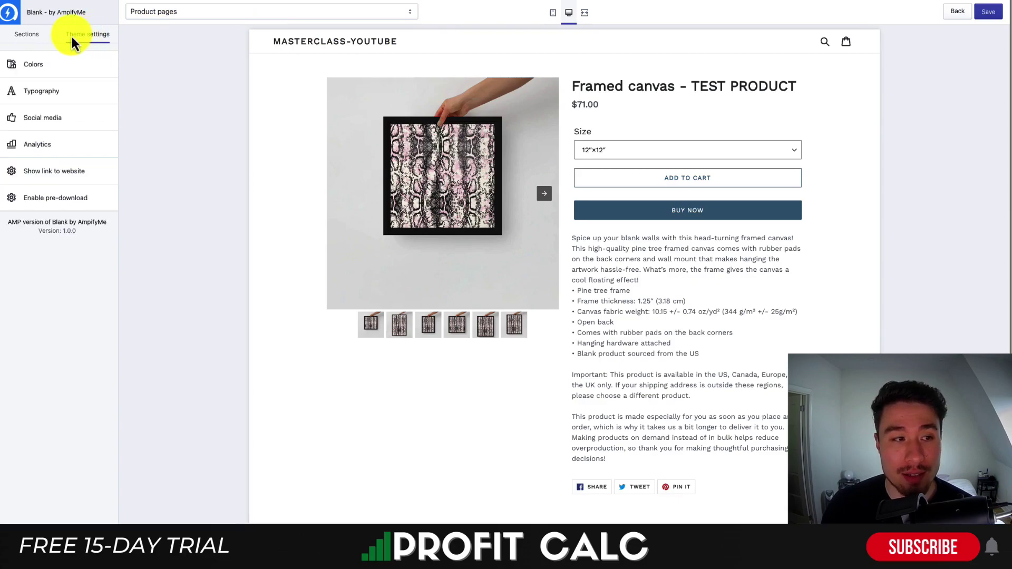
left_click(41, 39)
left_click(52, 132)
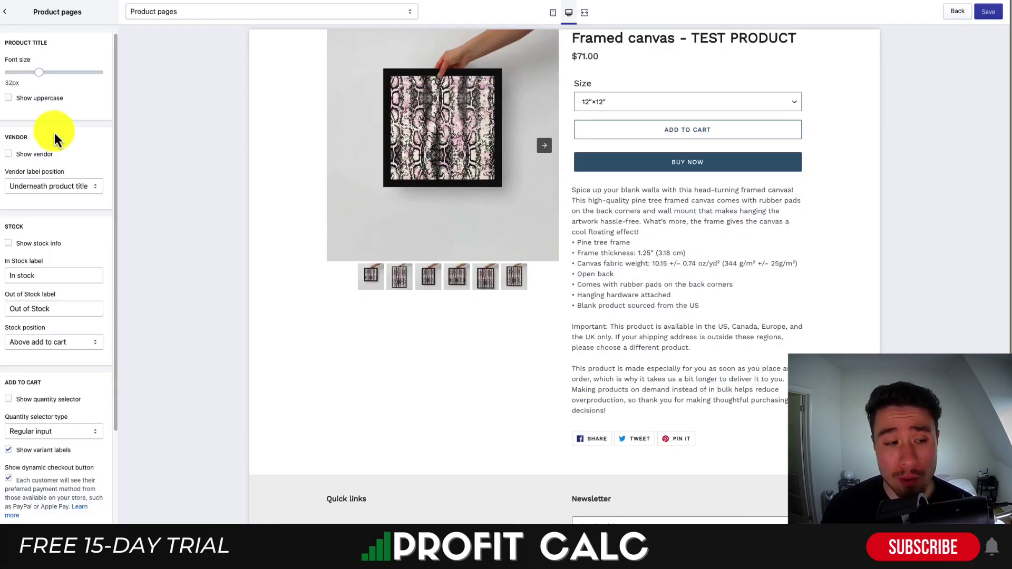
- Tick Show quantity selector for product pages, then go back to AMP Themes
scroll(56, 272, "down", 2)
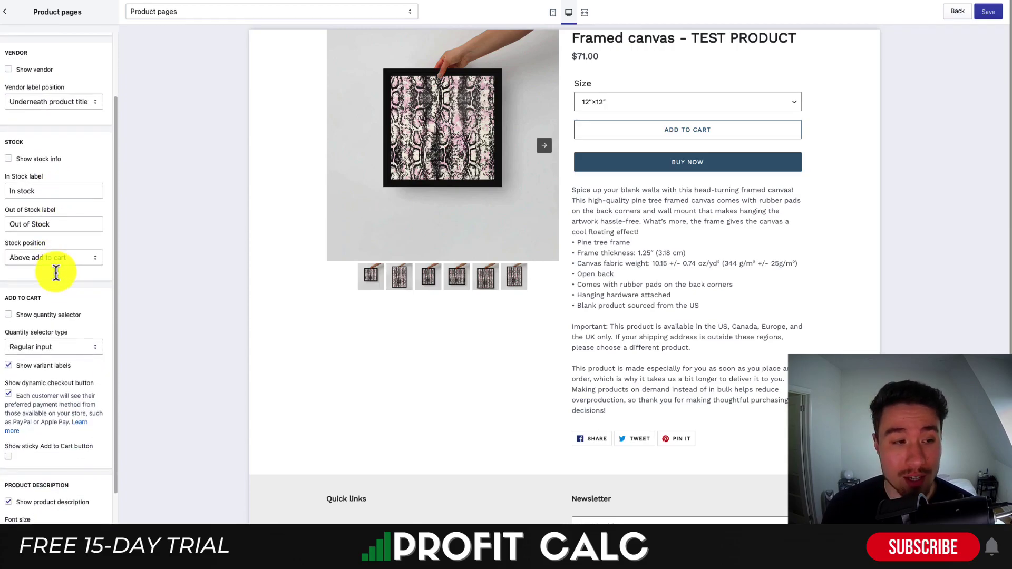
scroll(23, 163, "down", 1)
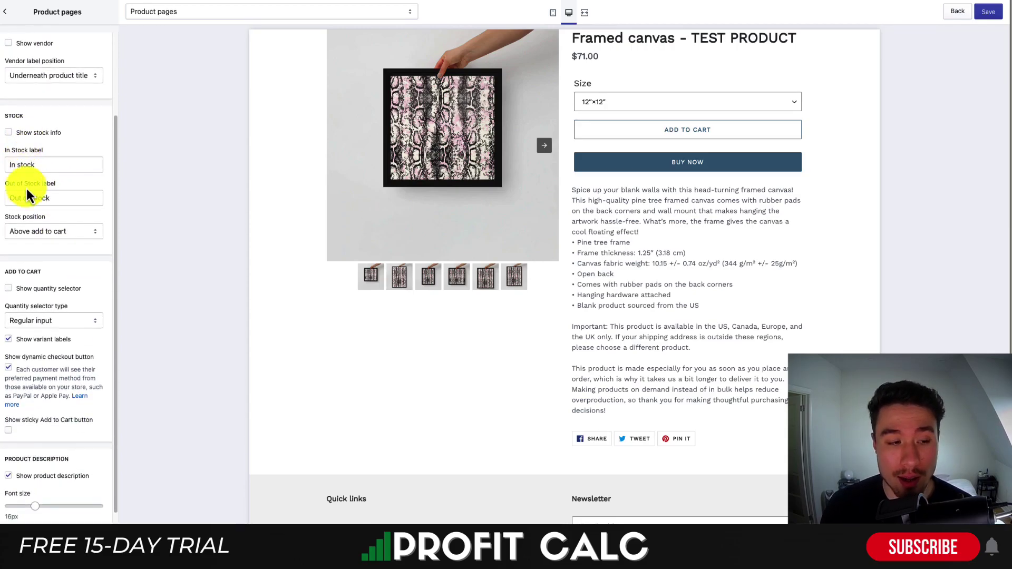
left_click(9, 289)
scroll(15, 297, "down", 3)
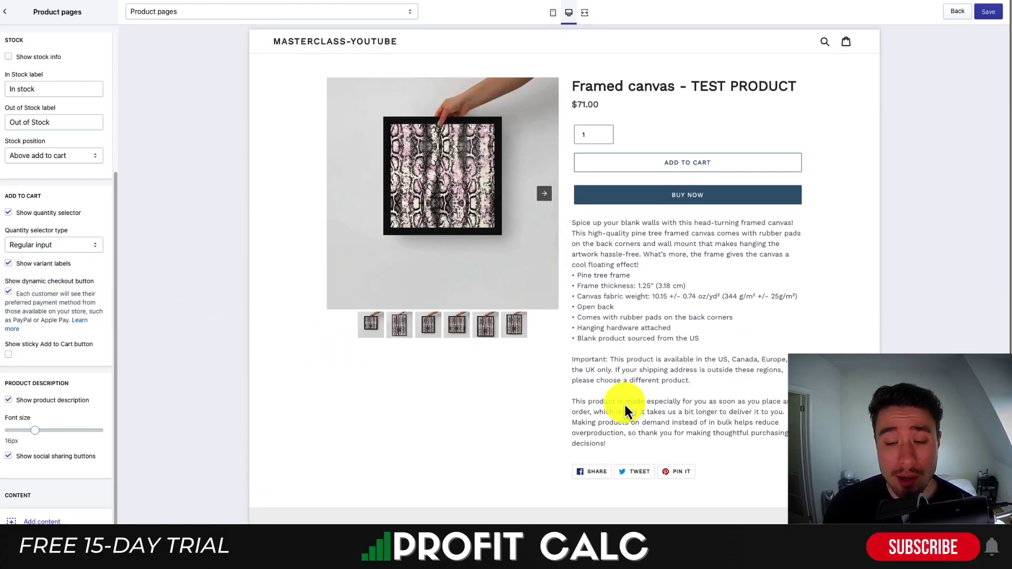
left_click_drag(617, 266, 670, 446)
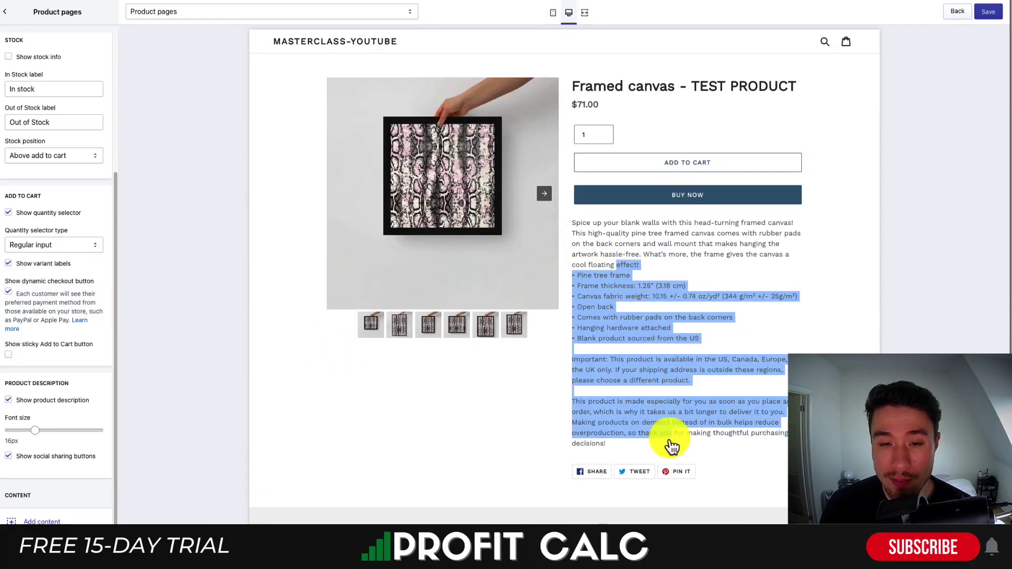
left_click(57, 521)
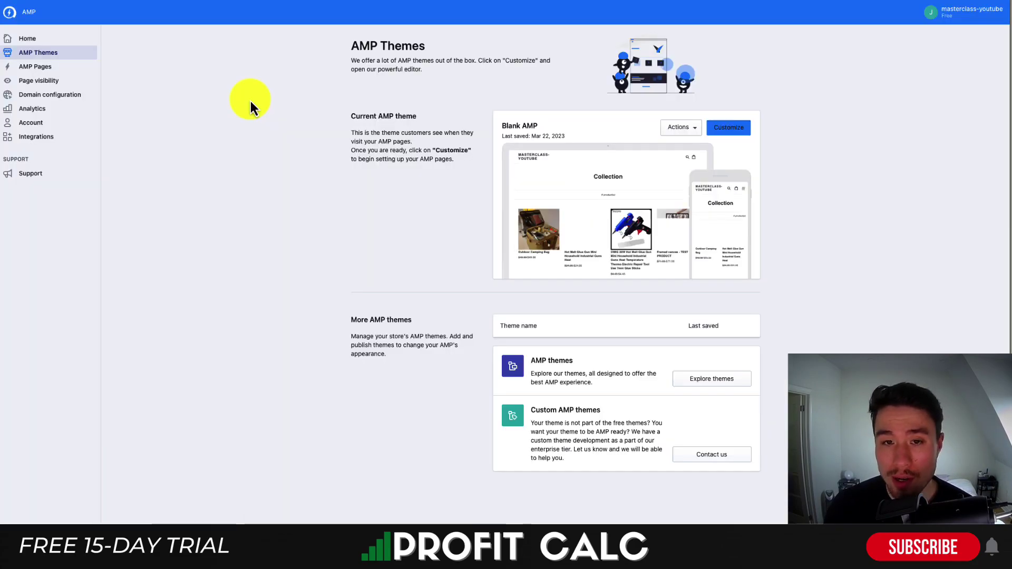
- Publish Product pages under Page visibility and open the AMP Pages Products list
left_click(42, 80)
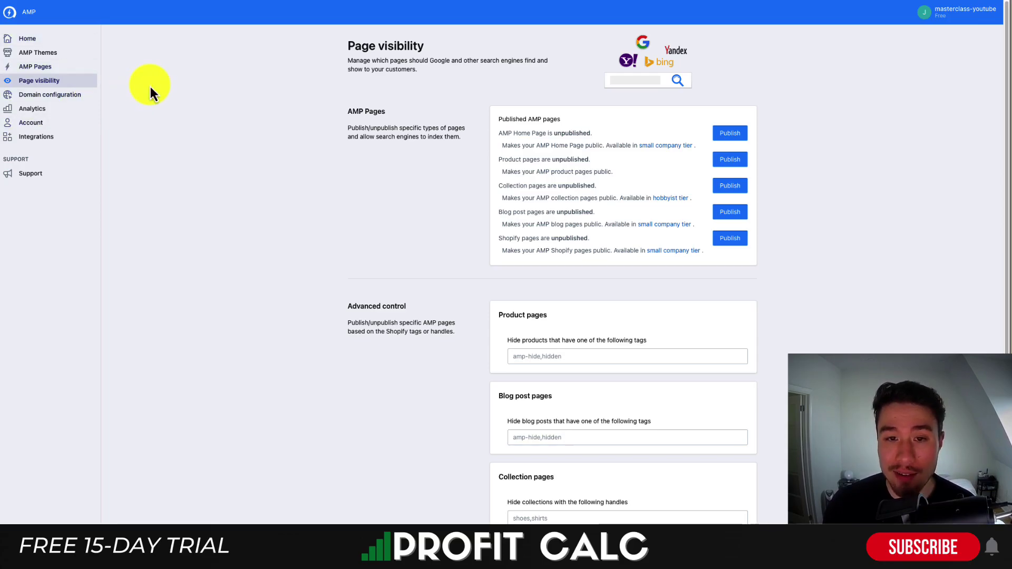
left_click(731, 159)
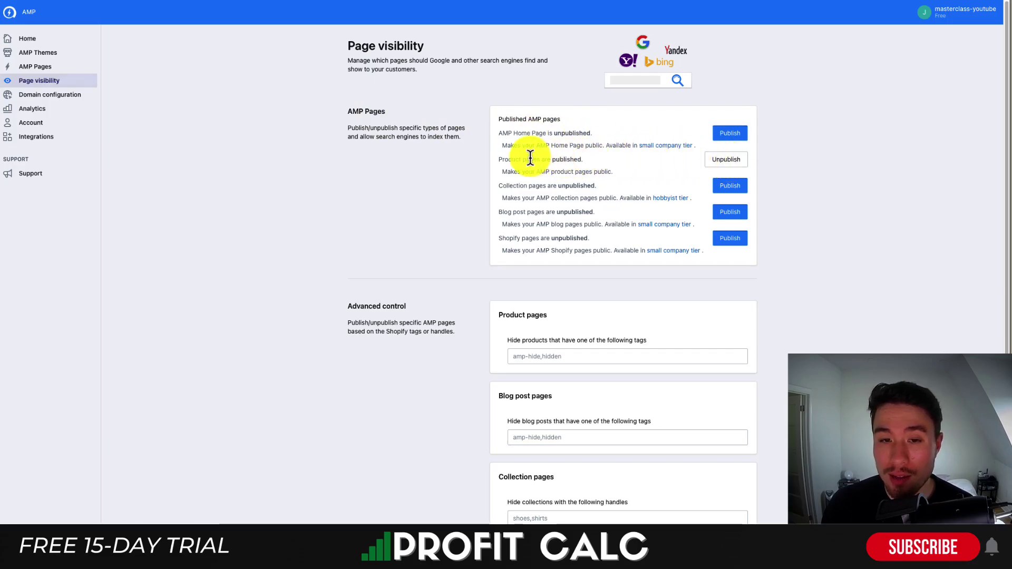
left_click_drag(528, 158, 605, 166)
left_click(739, 237)
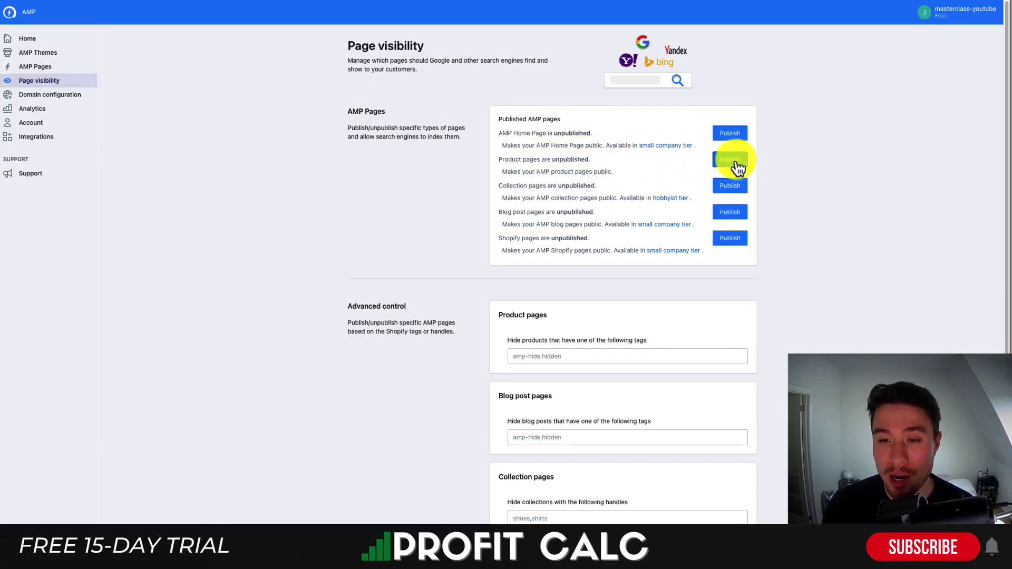
left_click(735, 188)
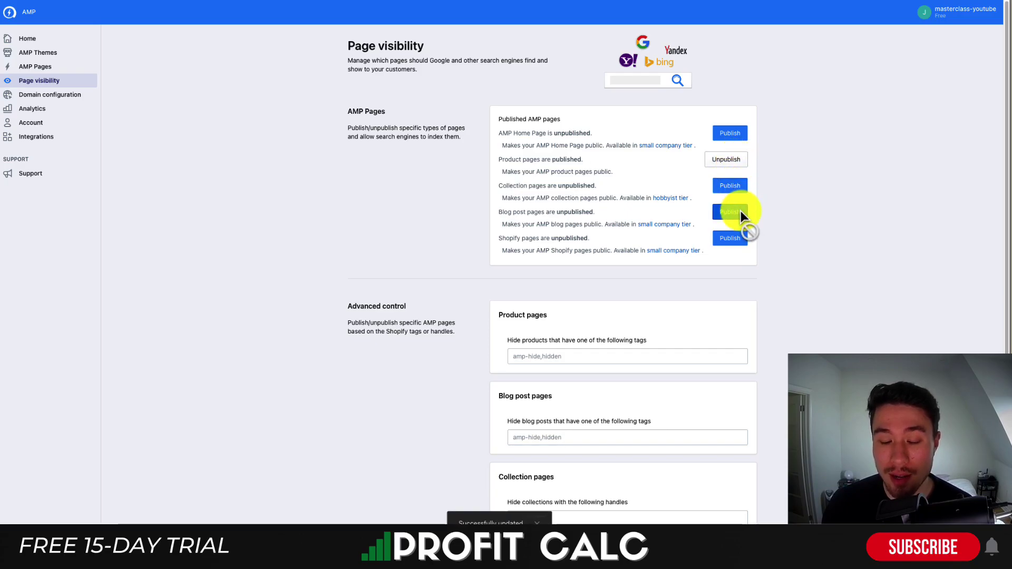
left_click(36, 66)
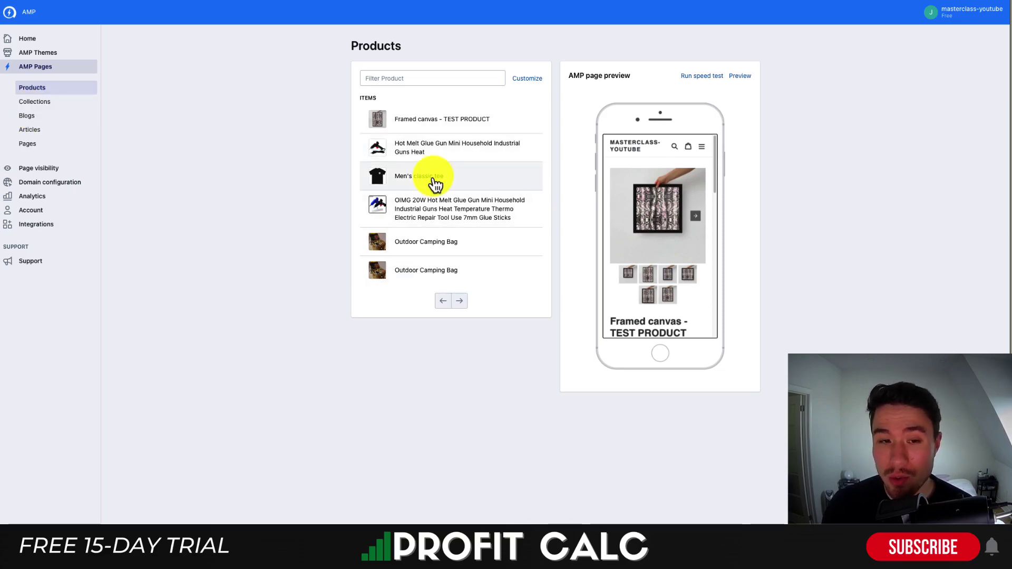
- Preview the Framed canvas AMP product page, then run a PageSpeed speed test on it
left_click(741, 77)
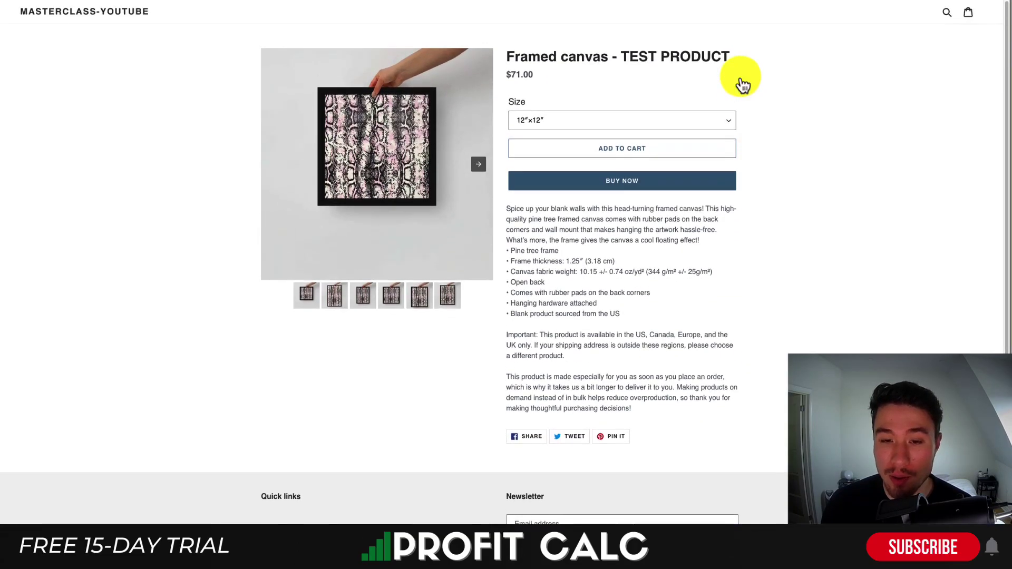
key("super+w")
left_click(698, 79)
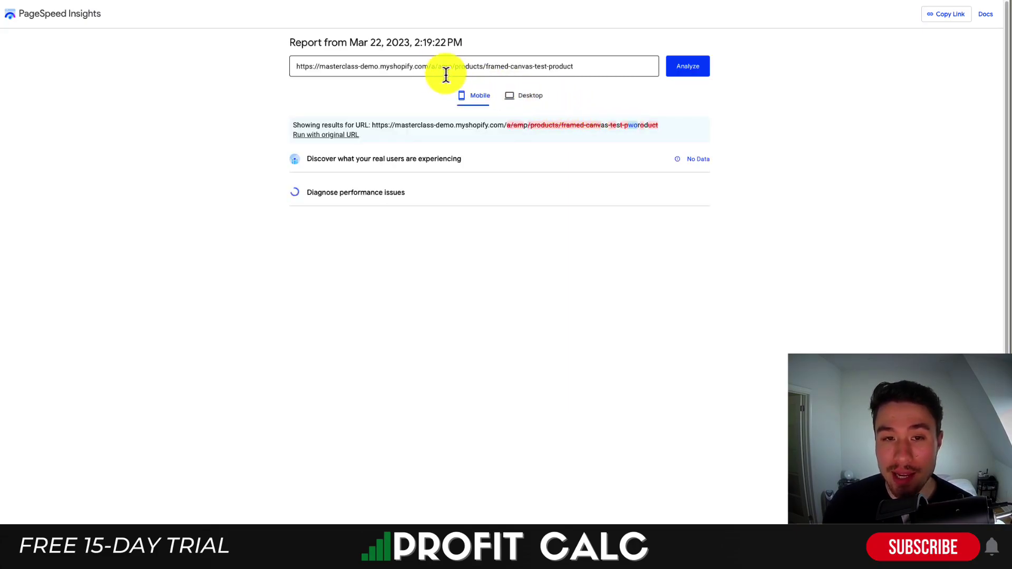
left_click_drag(431, 66, 579, 66)
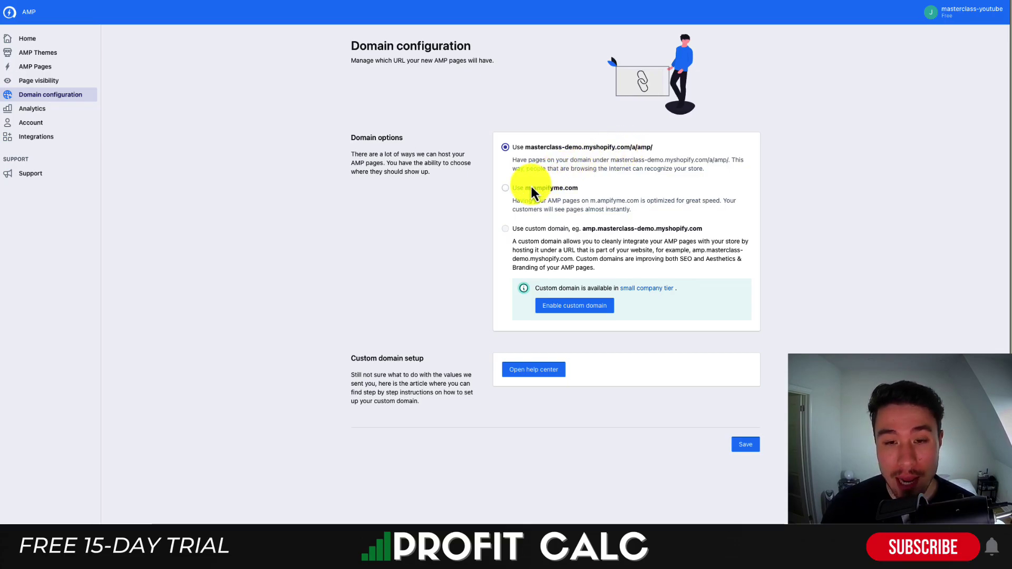
- Host AMP pages on m.ampifyme.com and preview the Framed canvas product page again
left_click(506, 188)
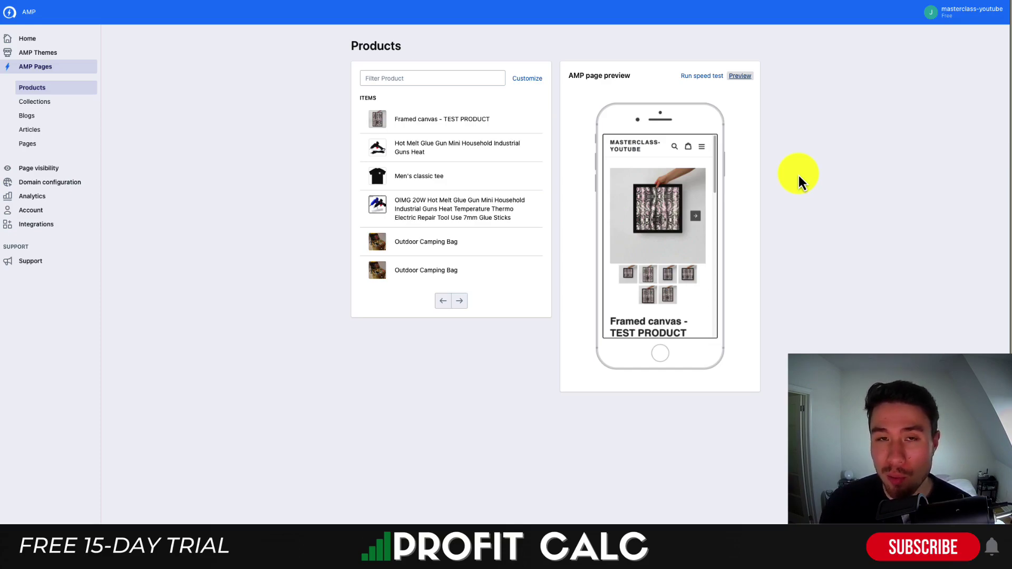
left_click(744, 76)
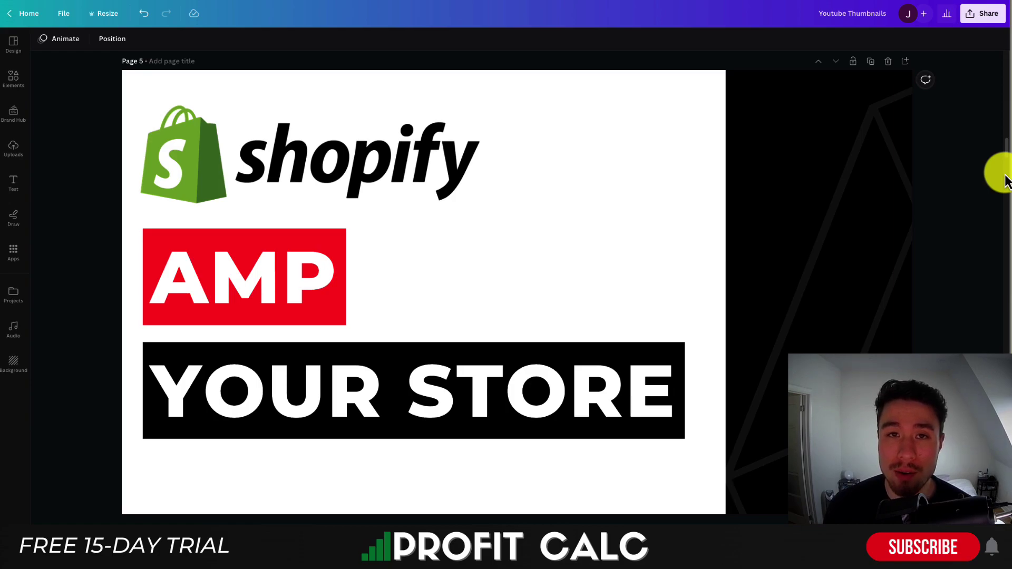
- Scroll up on the Shopify AMP YOUR STORE thumbnail design in Canva
scroll(1006, 179, "up", 1)
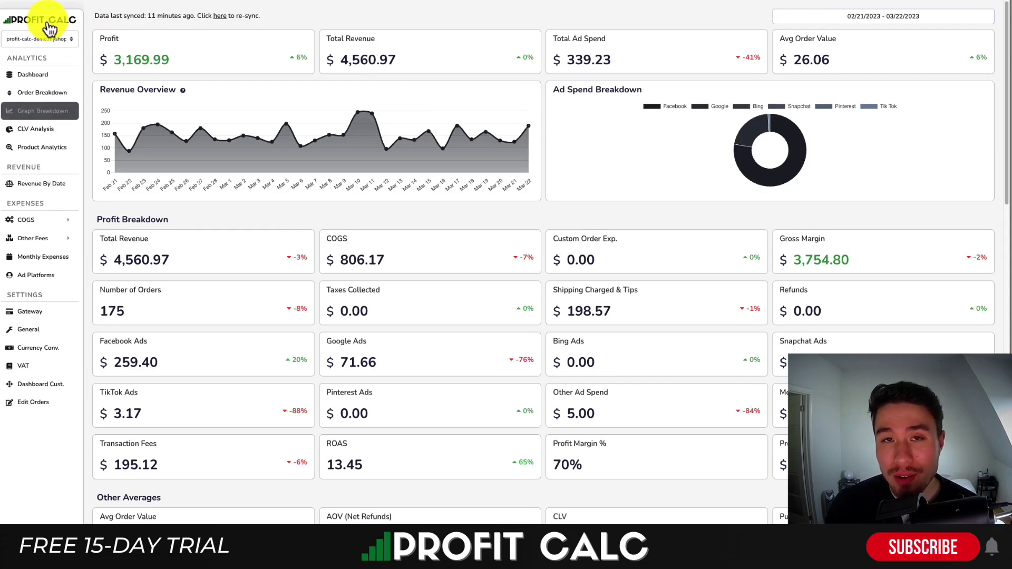
- Check the Total Revenue card's definition on the Profit Calc dashboard
mouse_move(328, 50)
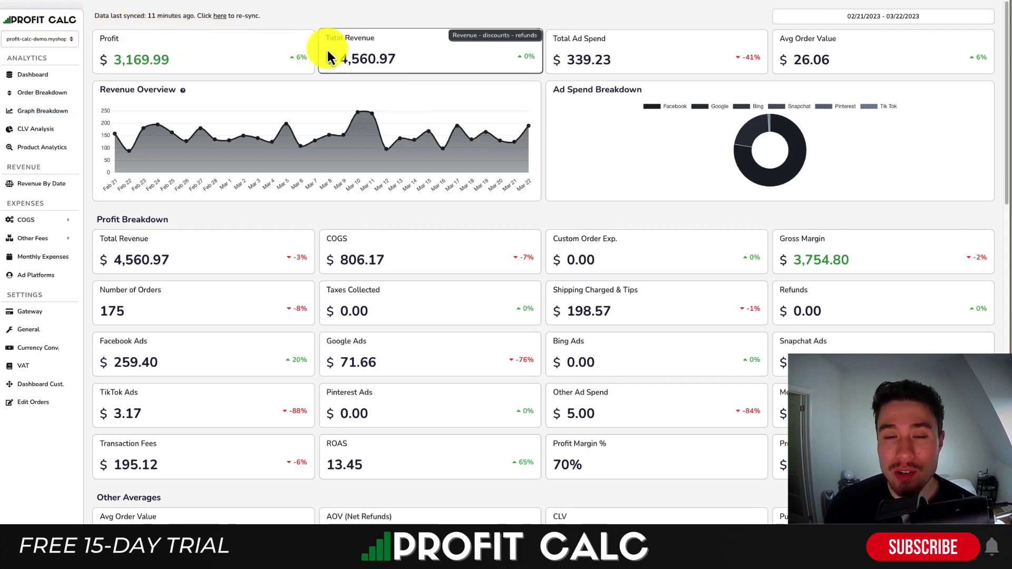